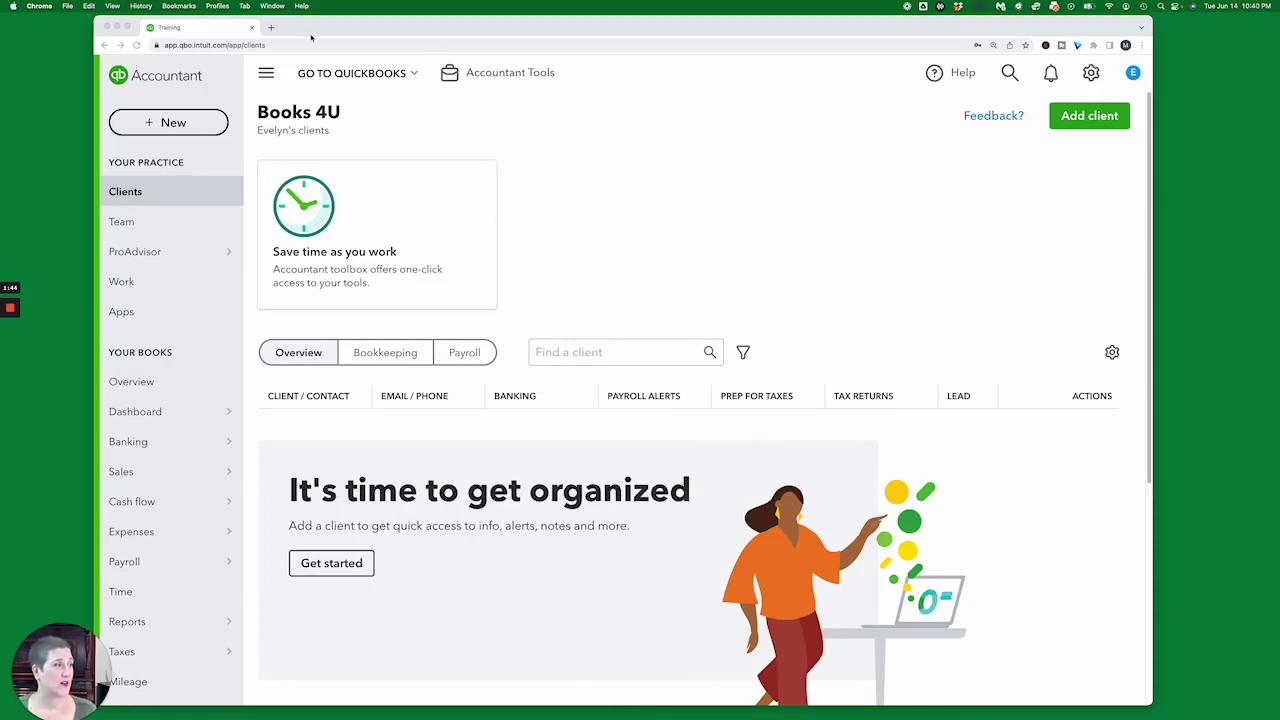
Step: Open the Training page of the ProAdvisor section
click(231, 60)
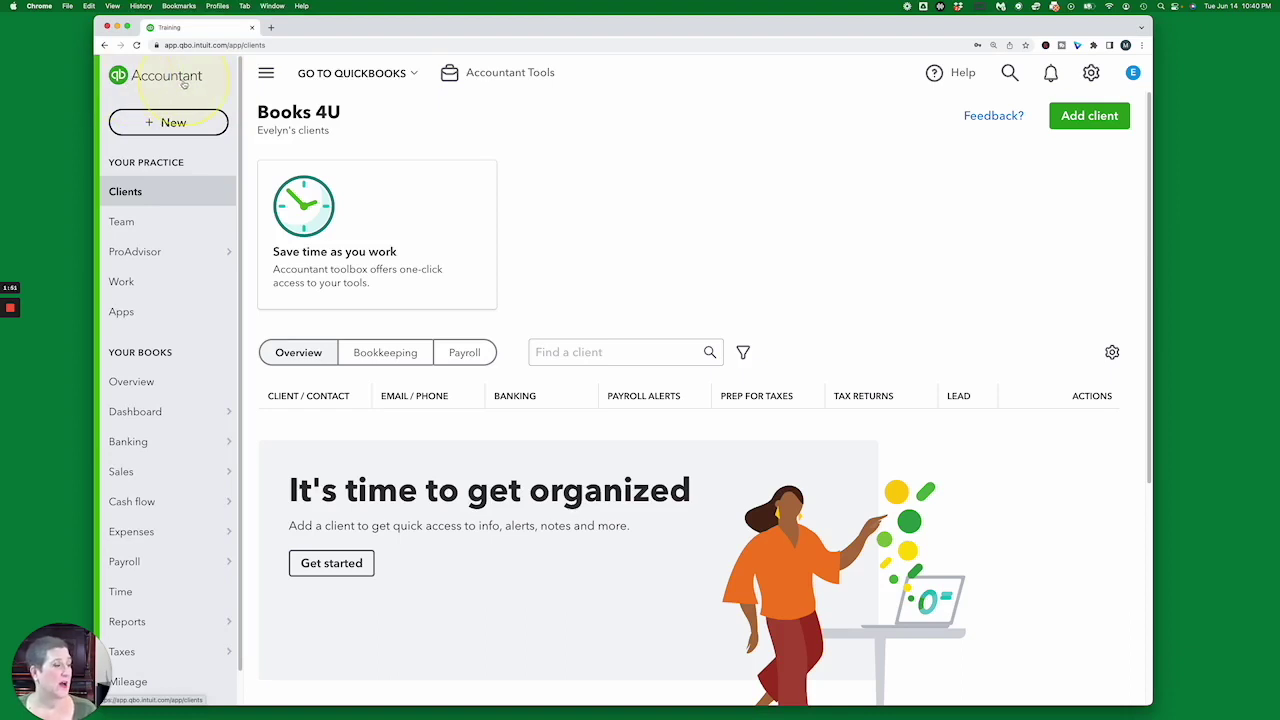
mouse_move(137, 251)
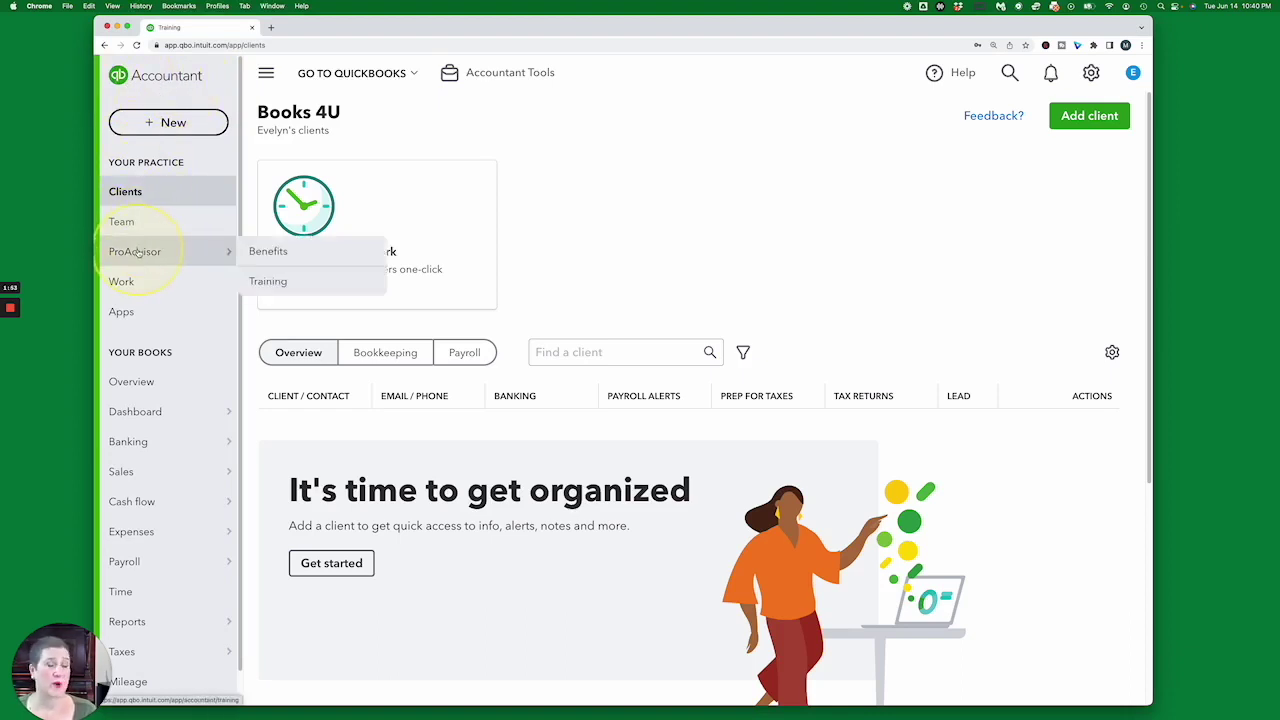
click(270, 283)
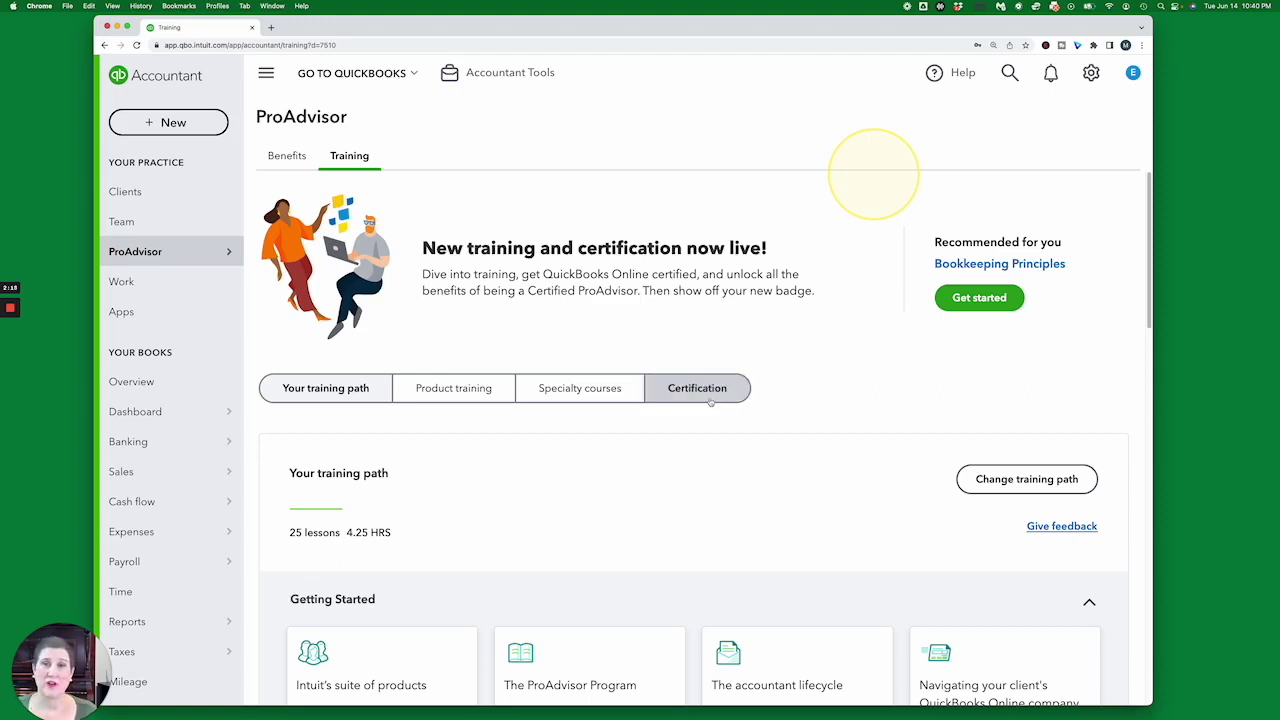
Step: Review the certification prep courses for QuickBooks Online, Advanced and Payroll
click(709, 400)
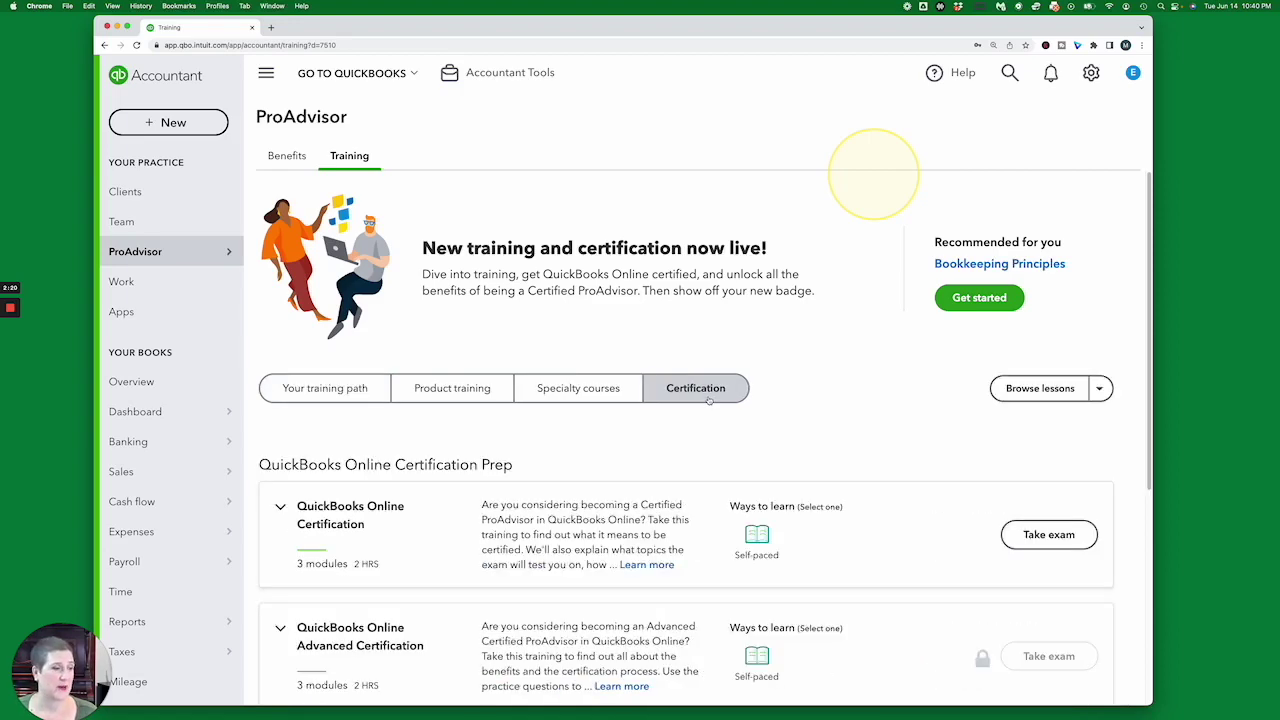
scroll(852, 432, down, 1)
scroll(854, 432, down, 4)
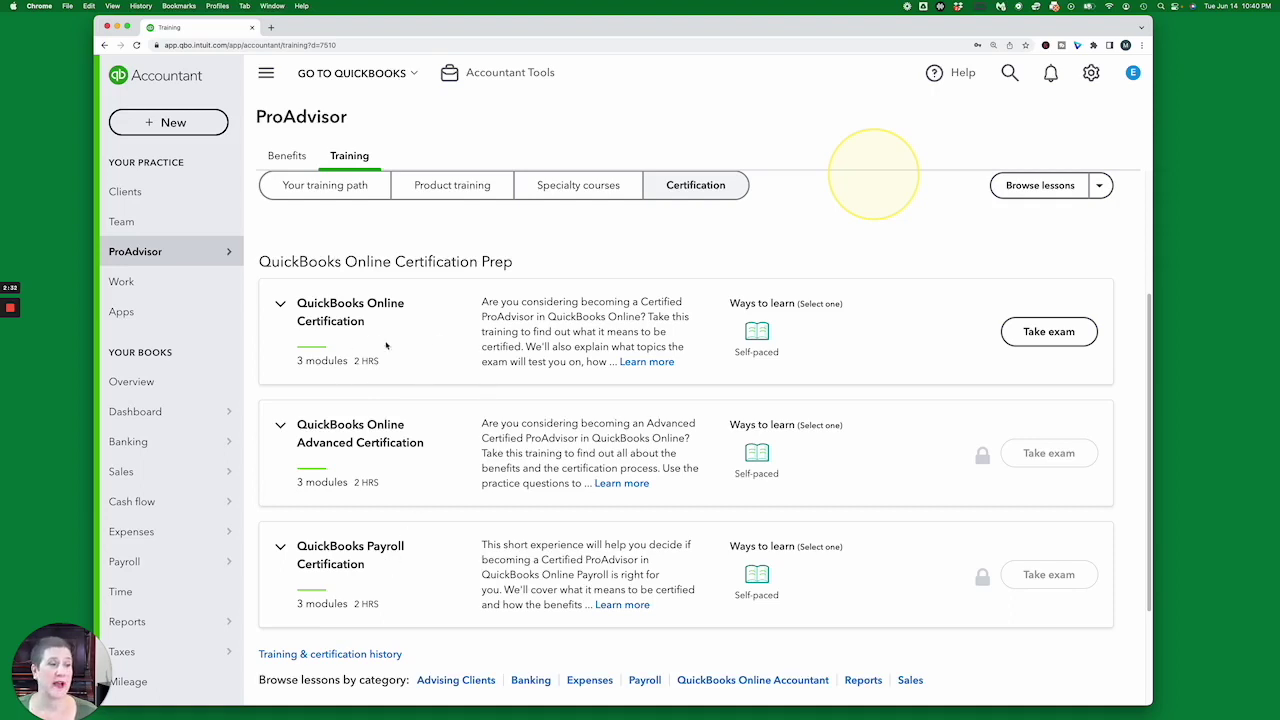
click(708, 175)
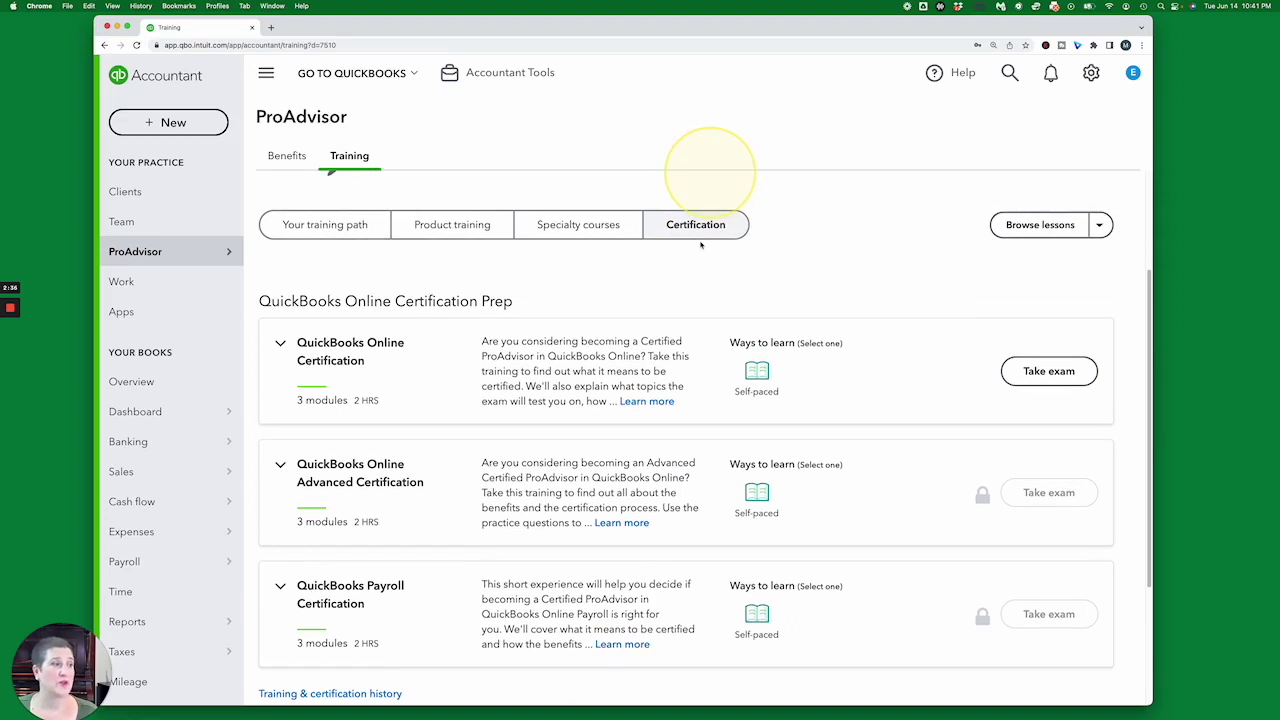
Step: Look through the QuickBooks Online product training courses from Desktop Migration to Online Payroll
click(455, 228)
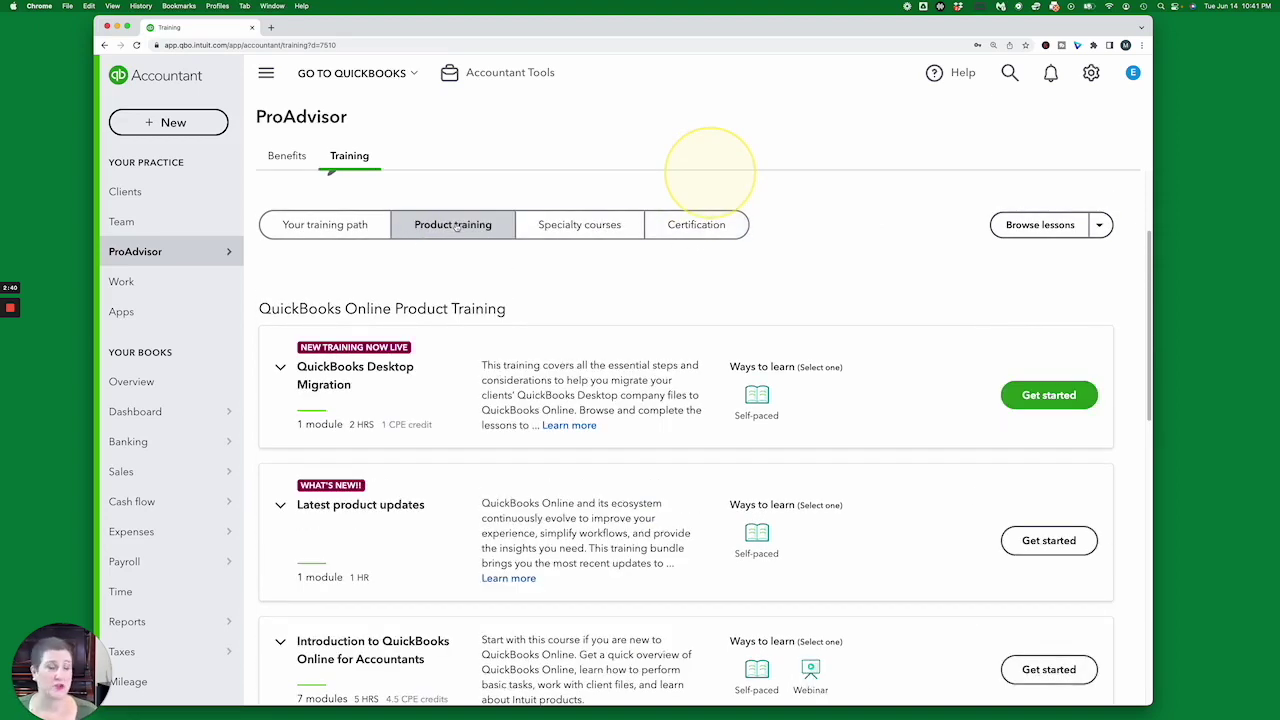
scroll(586, 352, down, 8)
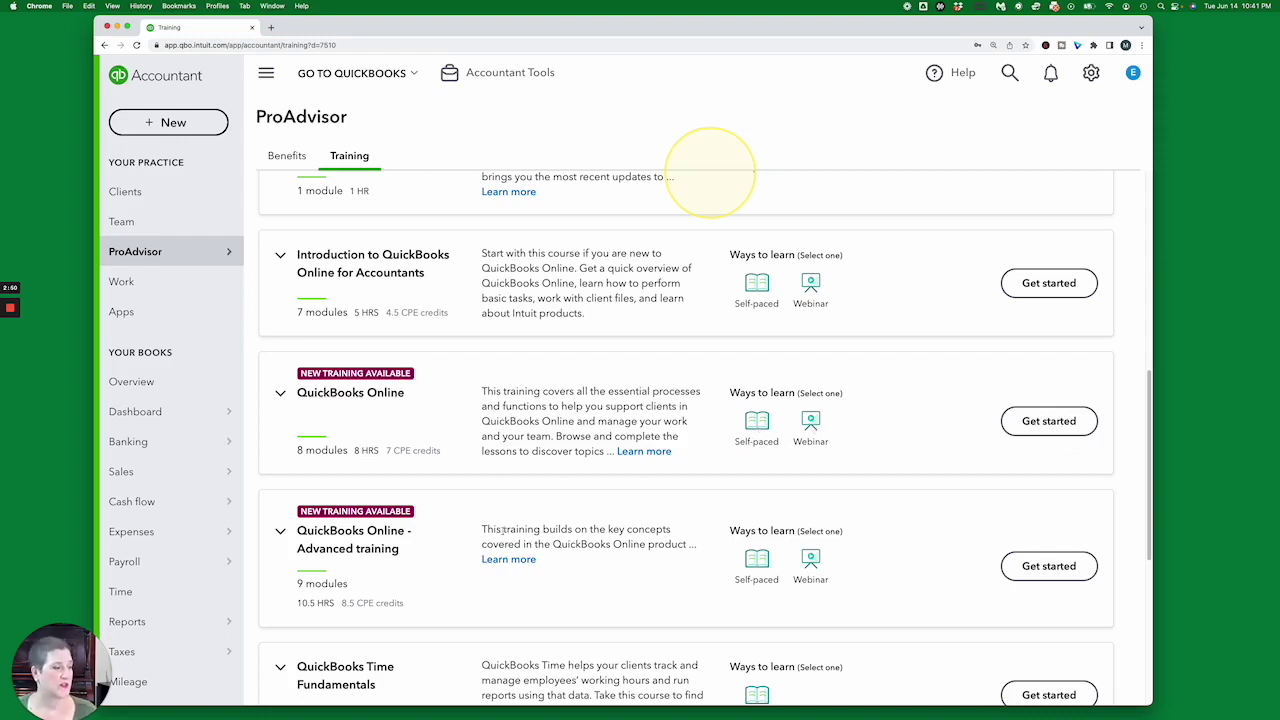
scroll(622, 435, down, 5)
scroll(502, 531, down, 2)
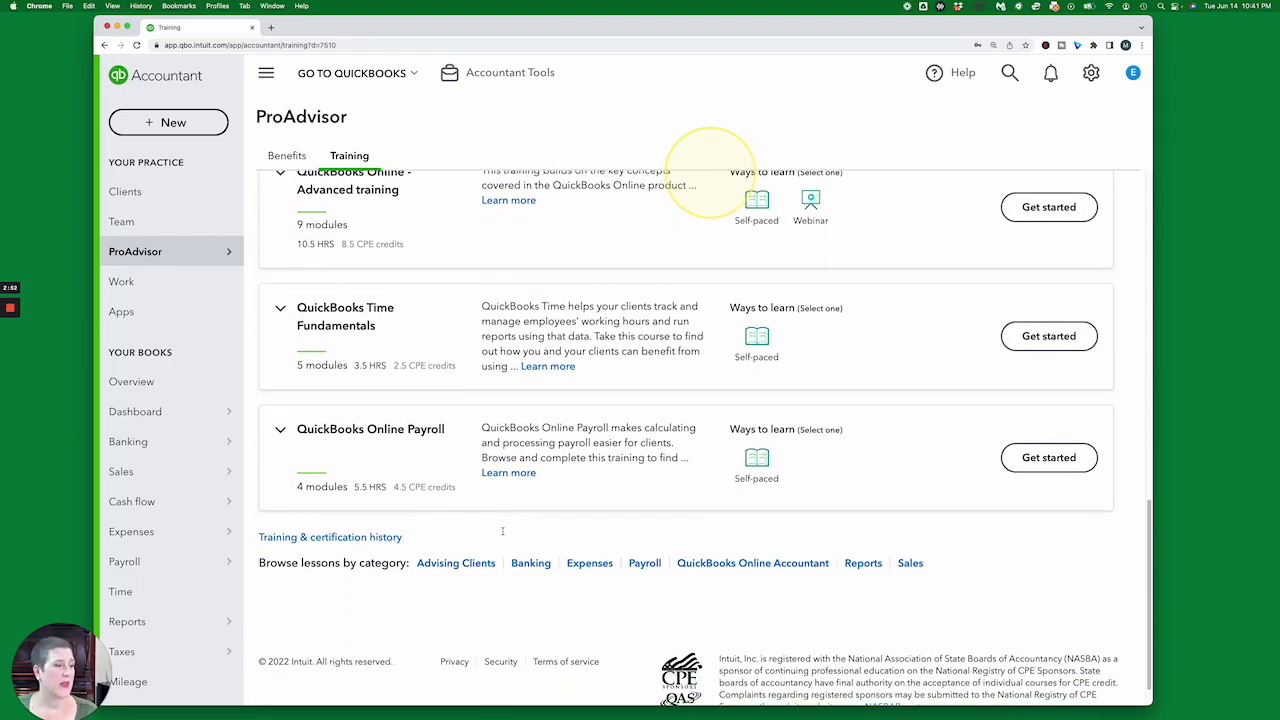
scroll(643, 380, up, 10)
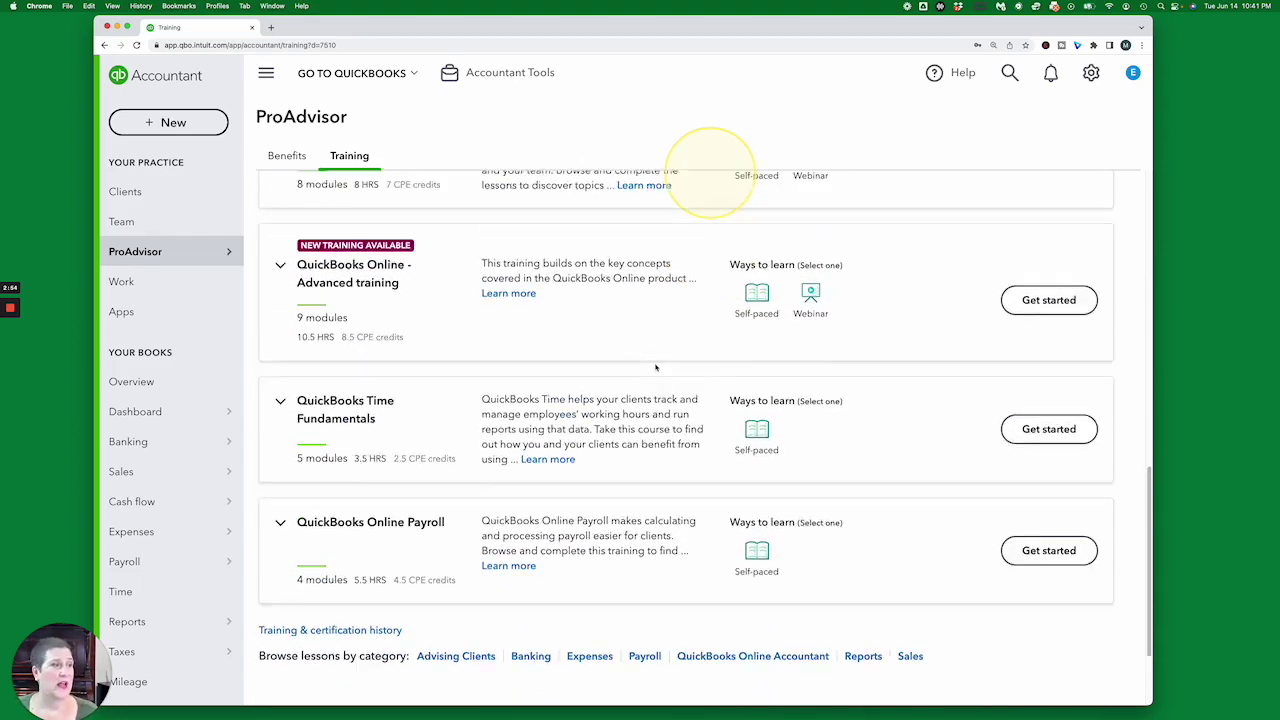
scroll(620, 513, up, 2)
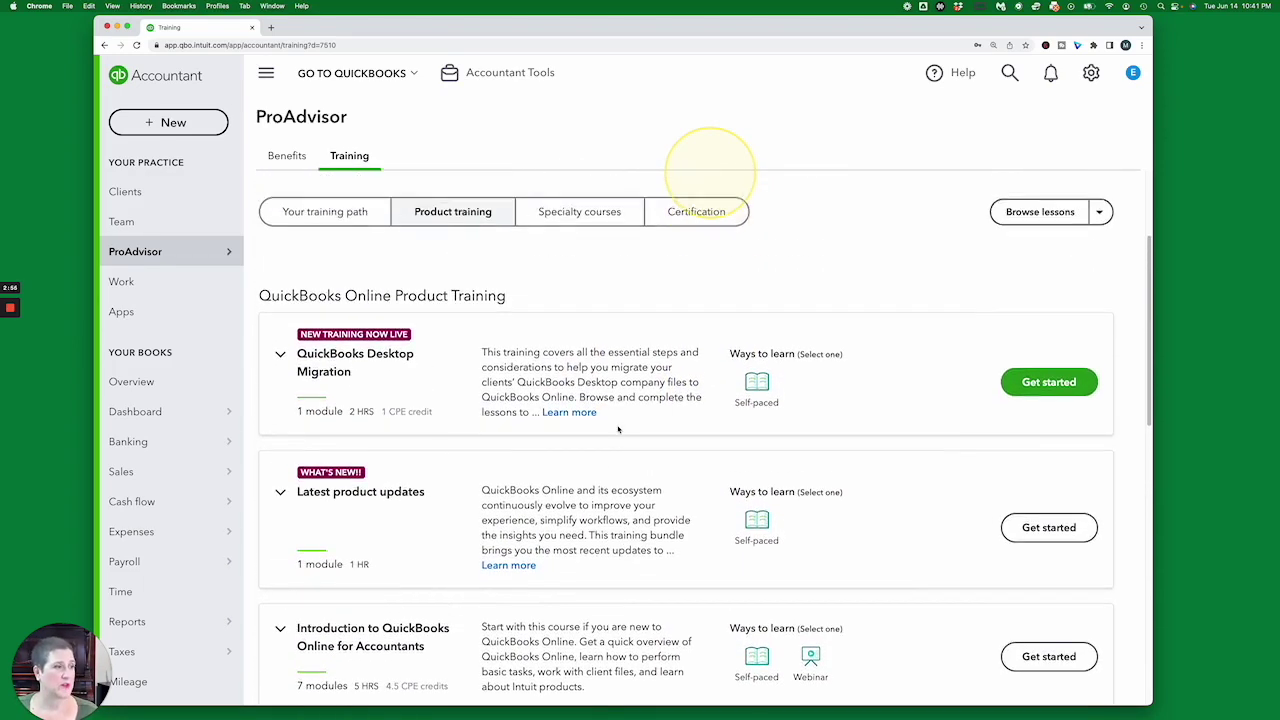
Step: Look through the specialty courses, including Payroll Specialist Fundamentals and the Advisory parts
click(577, 264)
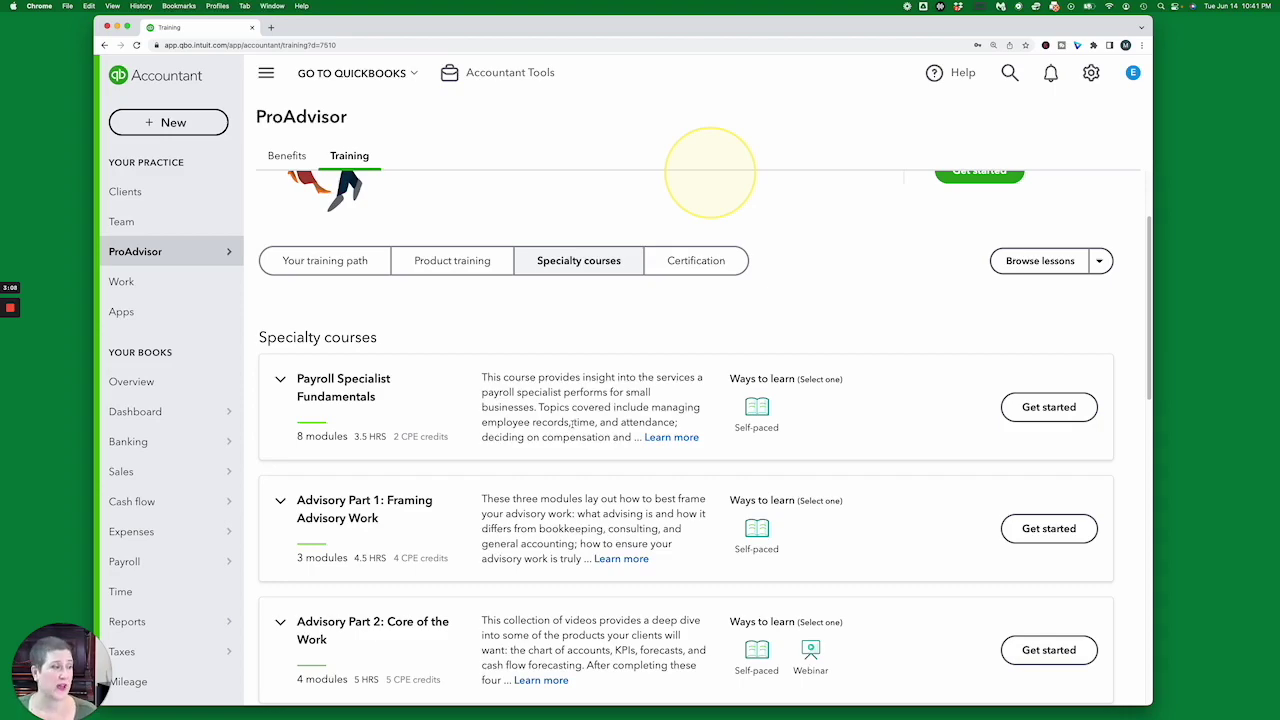
scroll(527, 446, down, 5)
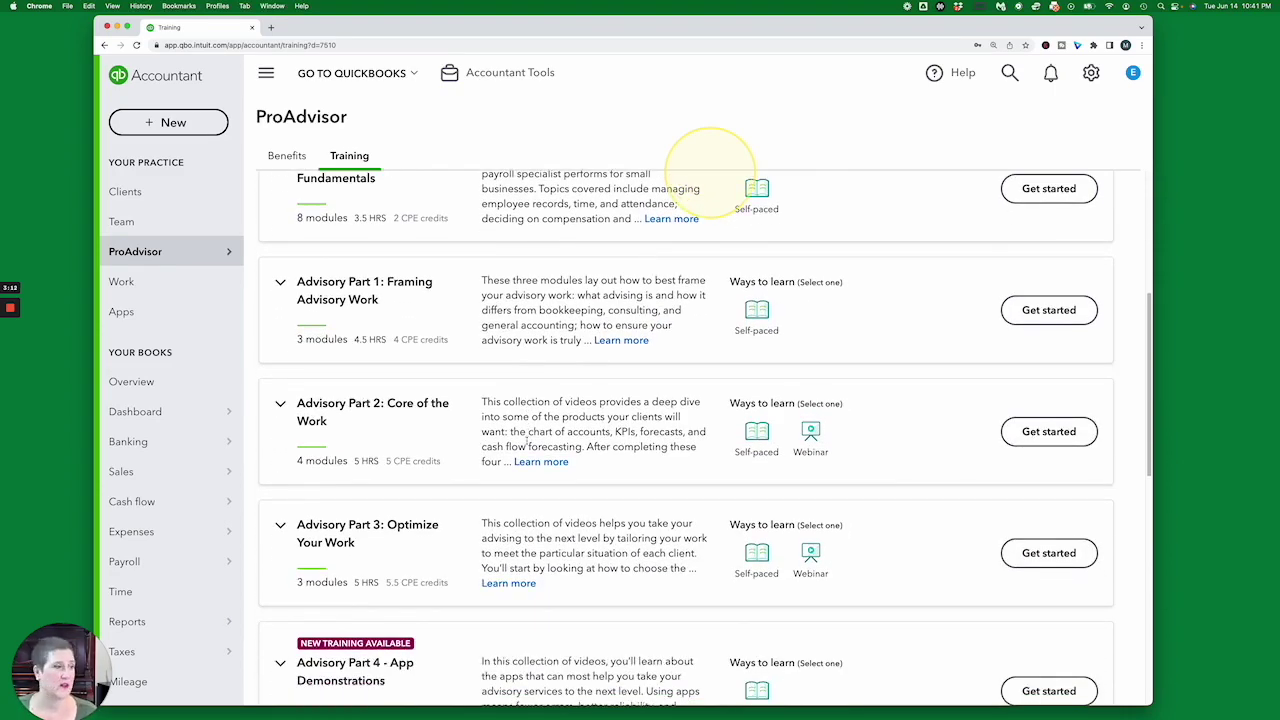
scroll(410, 455, up, 8)
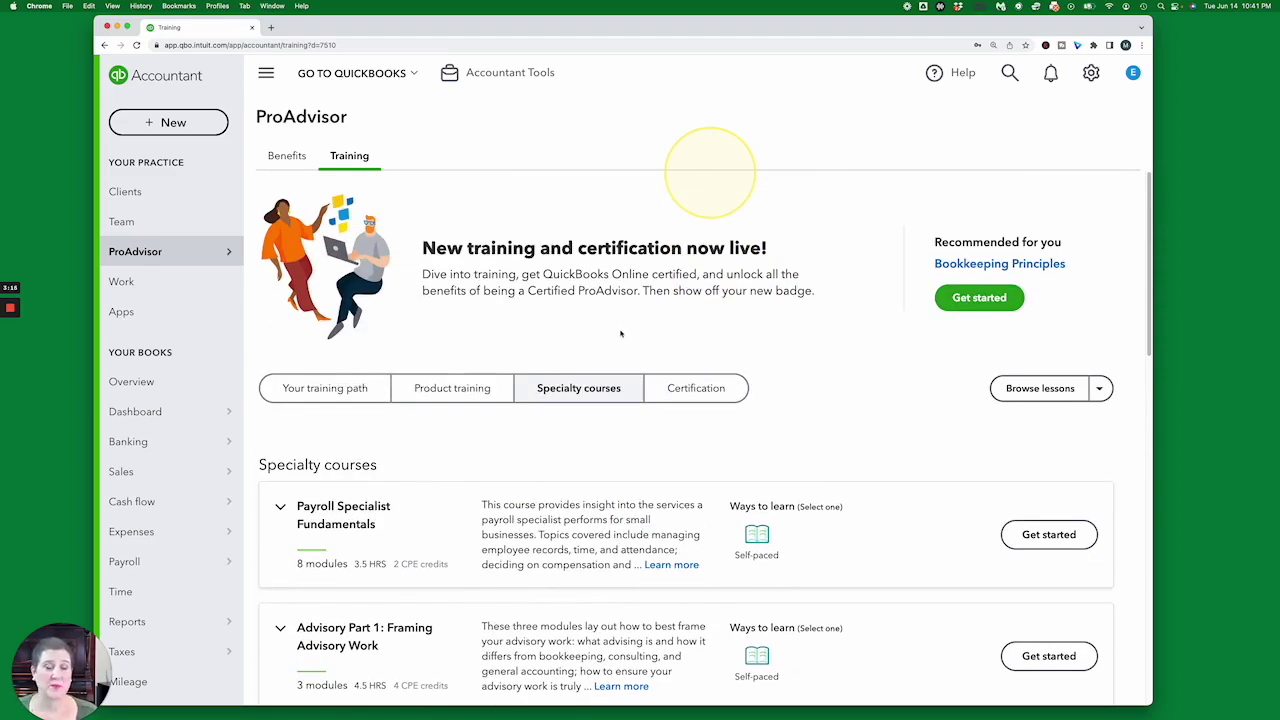
Step: Switch the training overview back to the personal training path
click(311, 391)
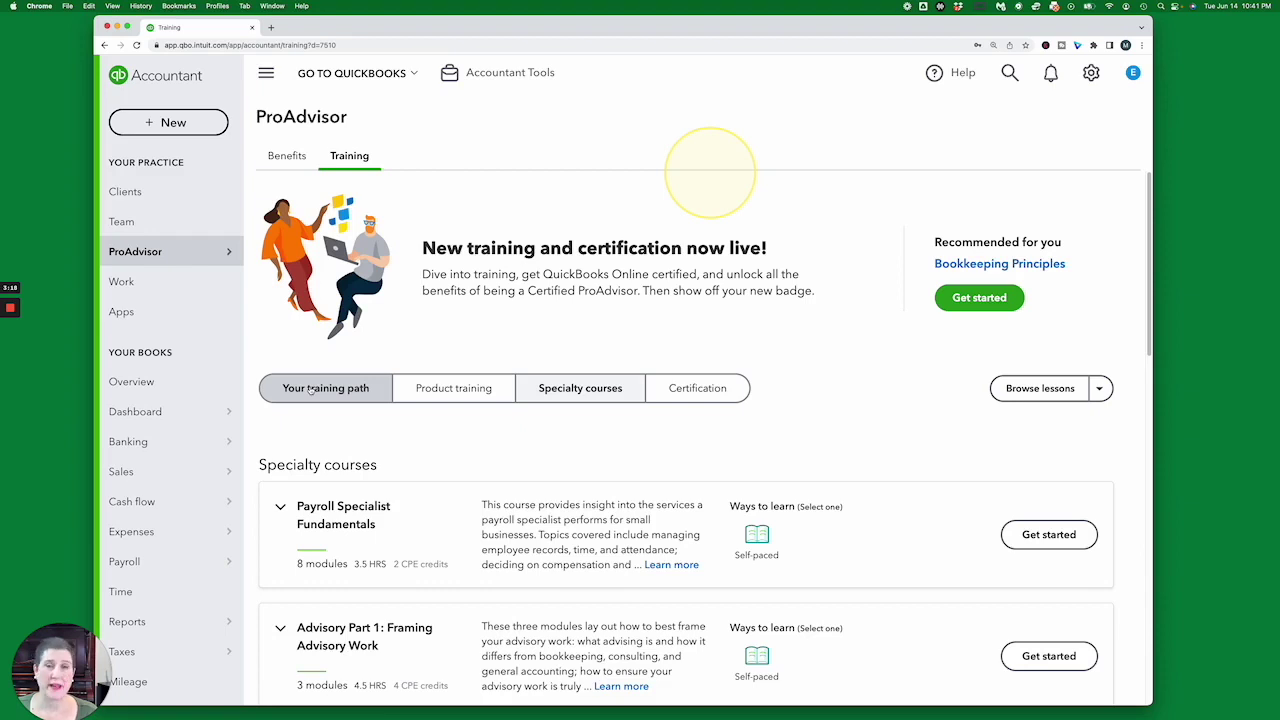
click(314, 393)
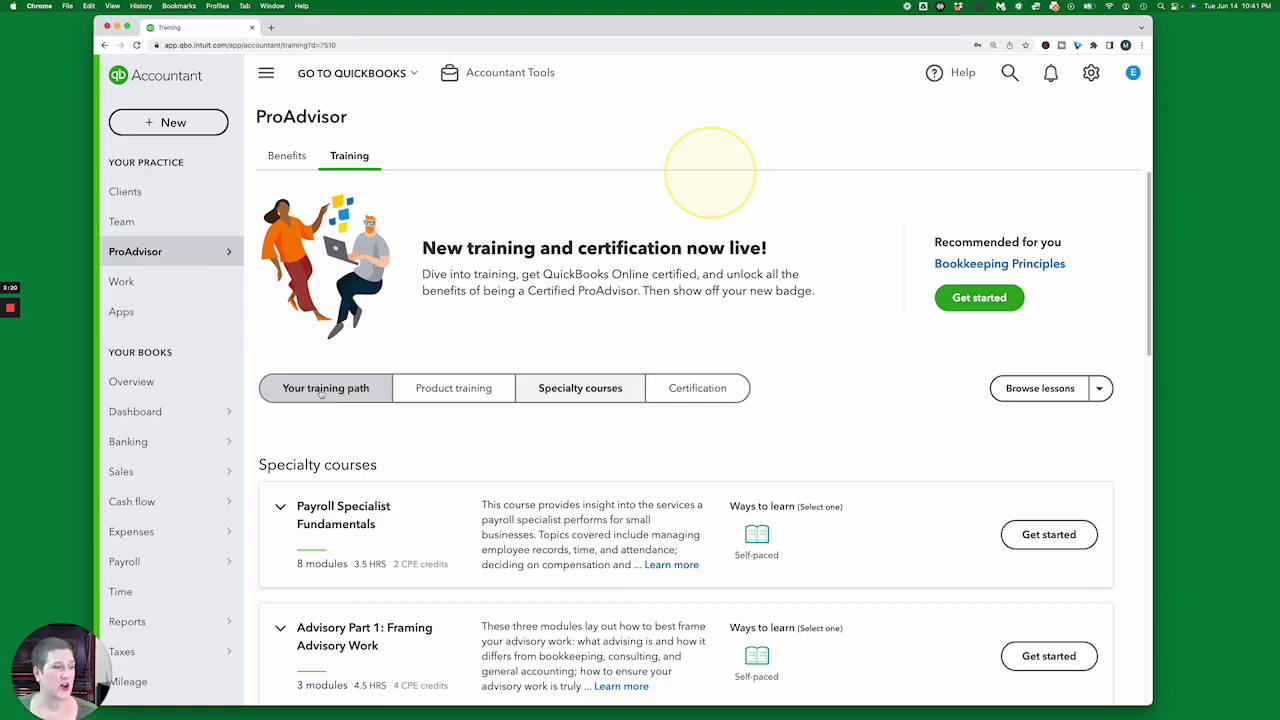
click(320, 393)
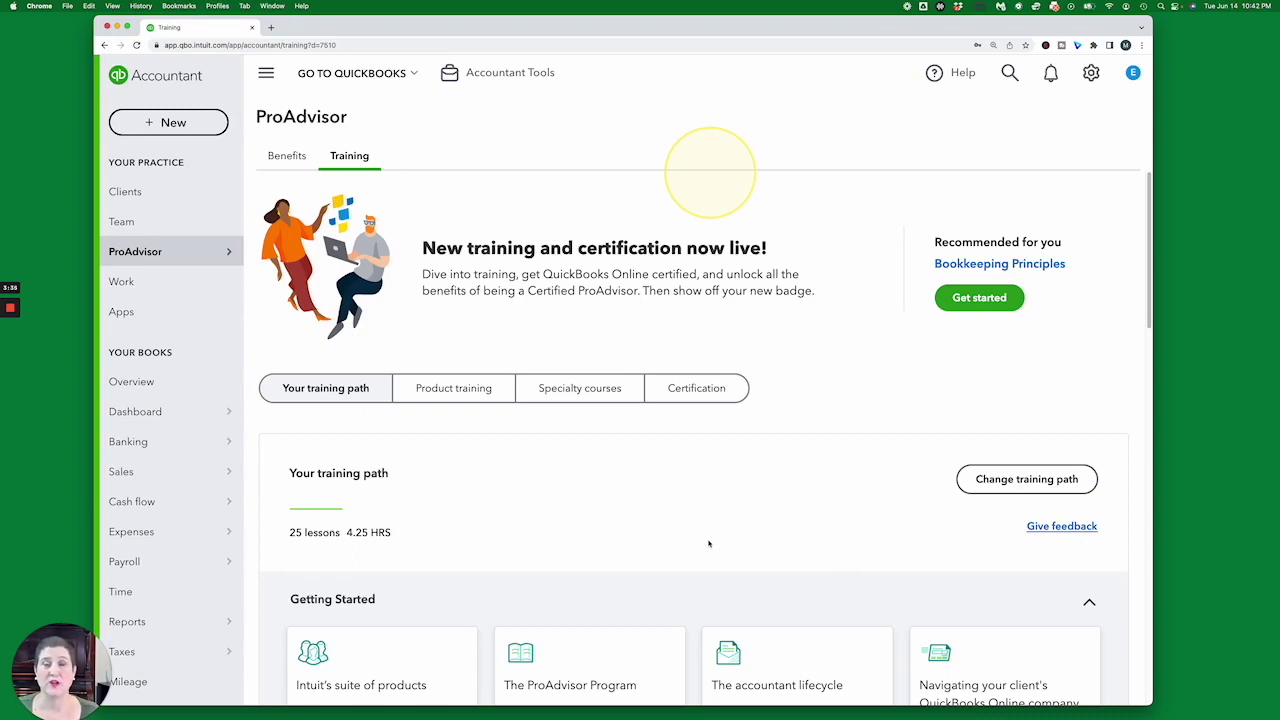
click(486, 450)
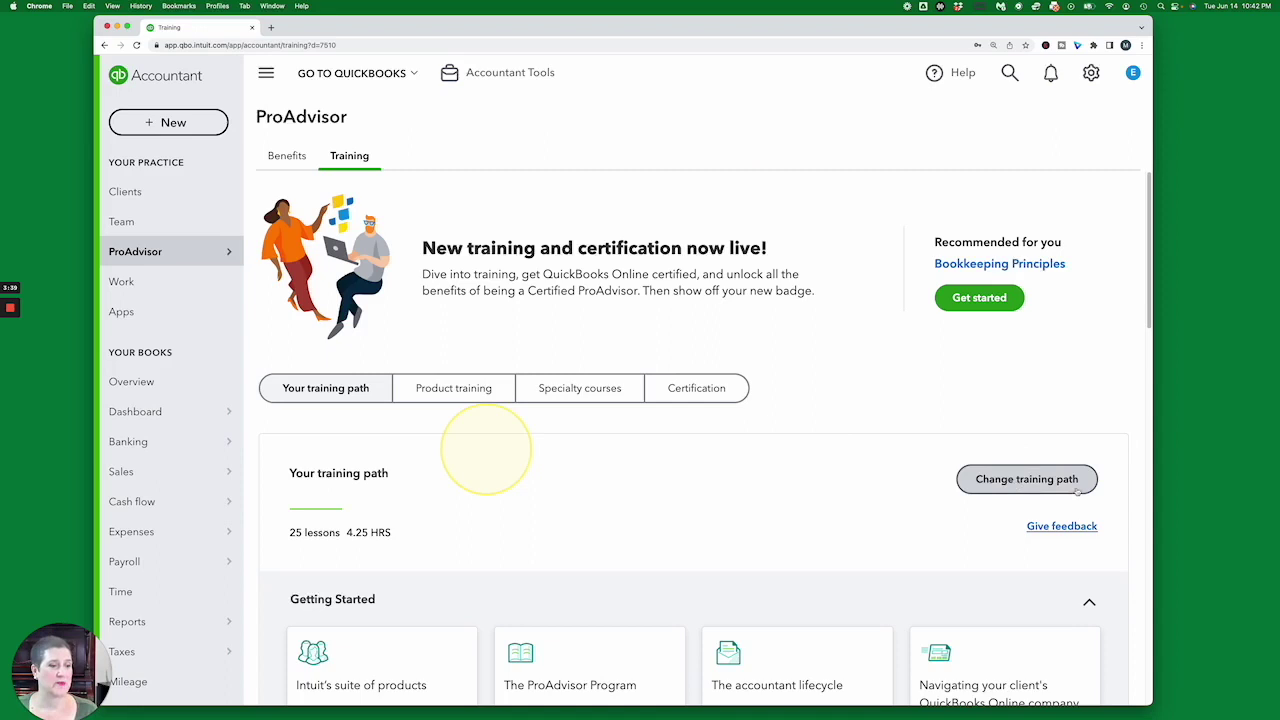
Step: Start changing the training path, keeping all four Intuit products at Never used and QuickBooks Online as the certification to achieve
click(1020, 482)
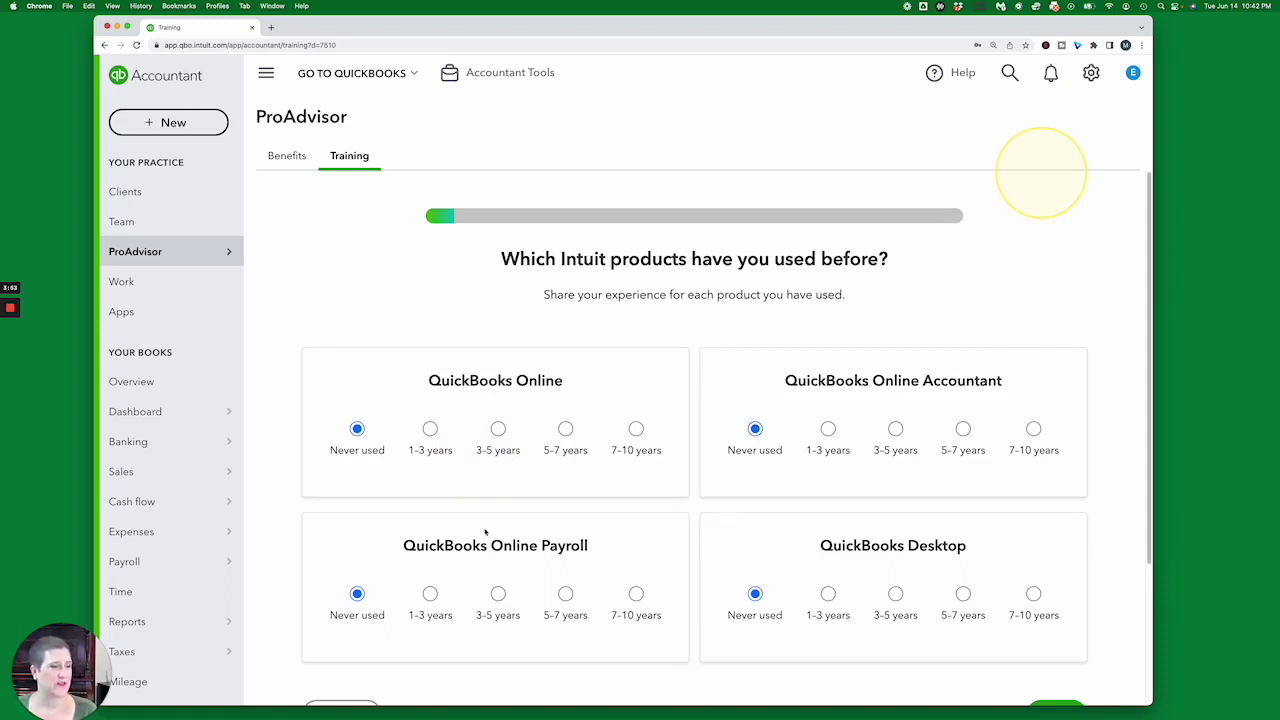
scroll(434, 477, down, 2)
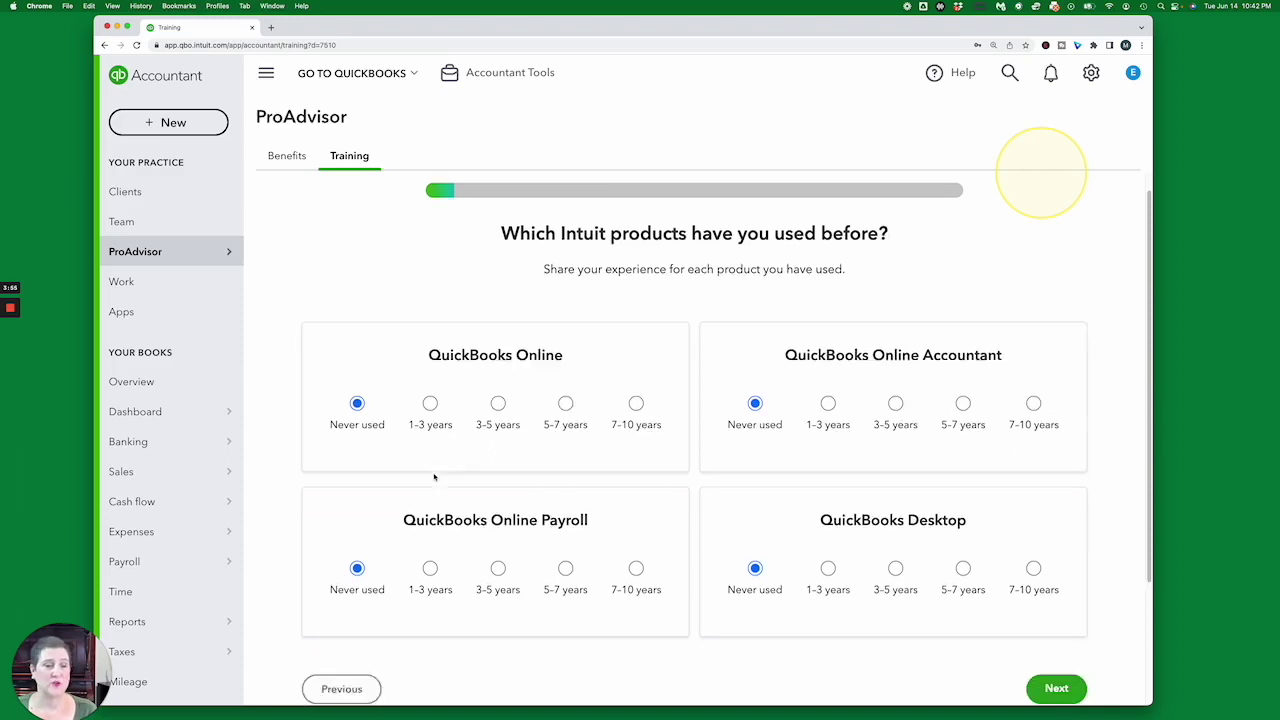
click(1052, 606)
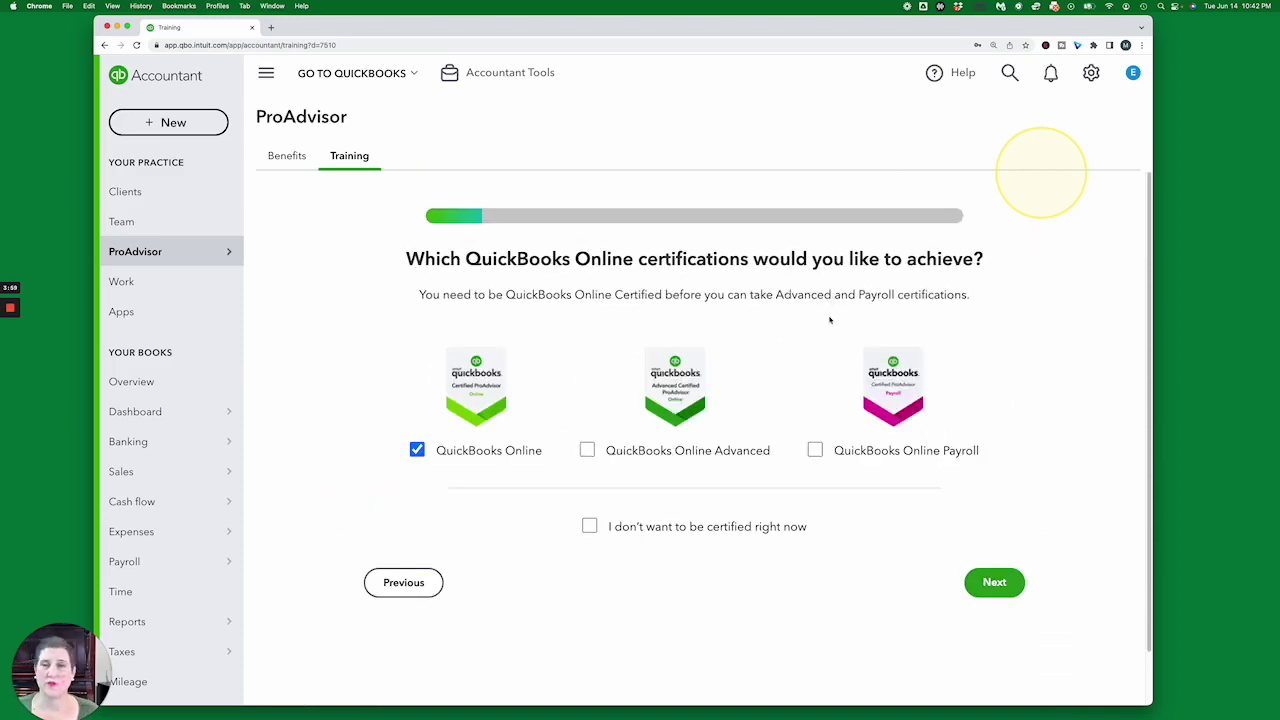
click(1012, 586)
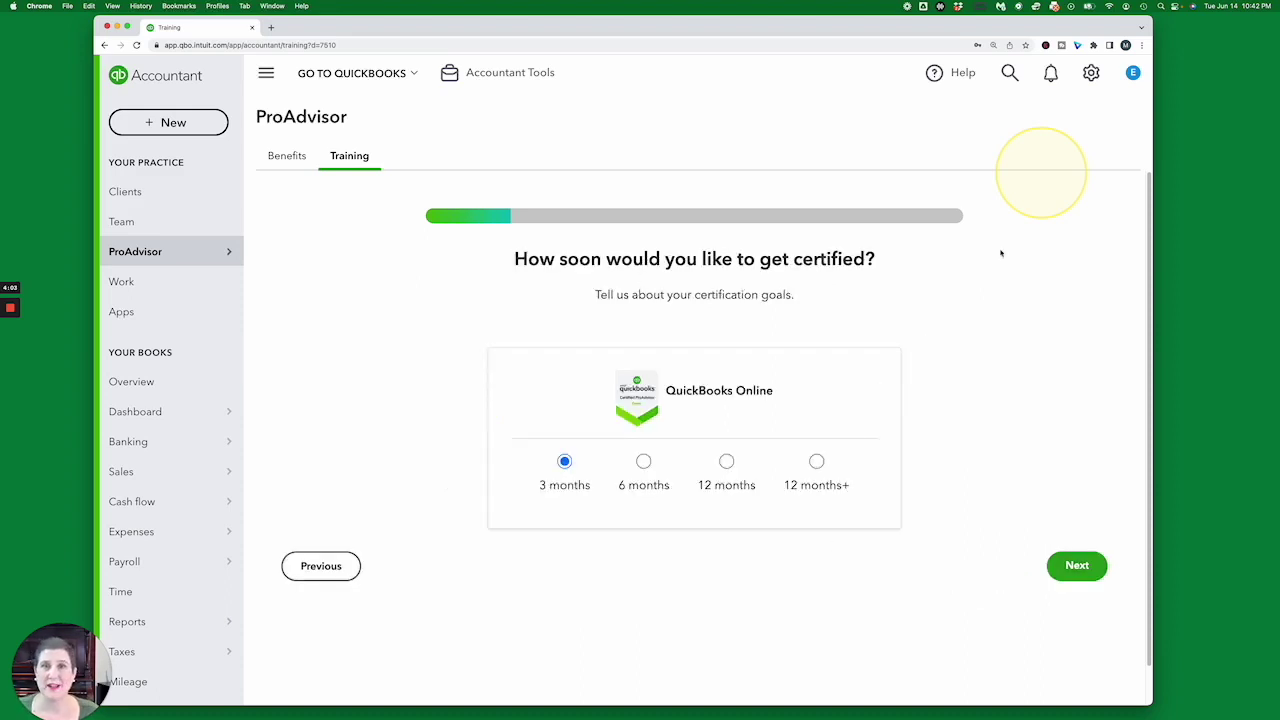
Step: Compare the certification time frames, keep the 3 months goal, and answer No to being a Certified Public Accountant
mouse_move(559, 463)
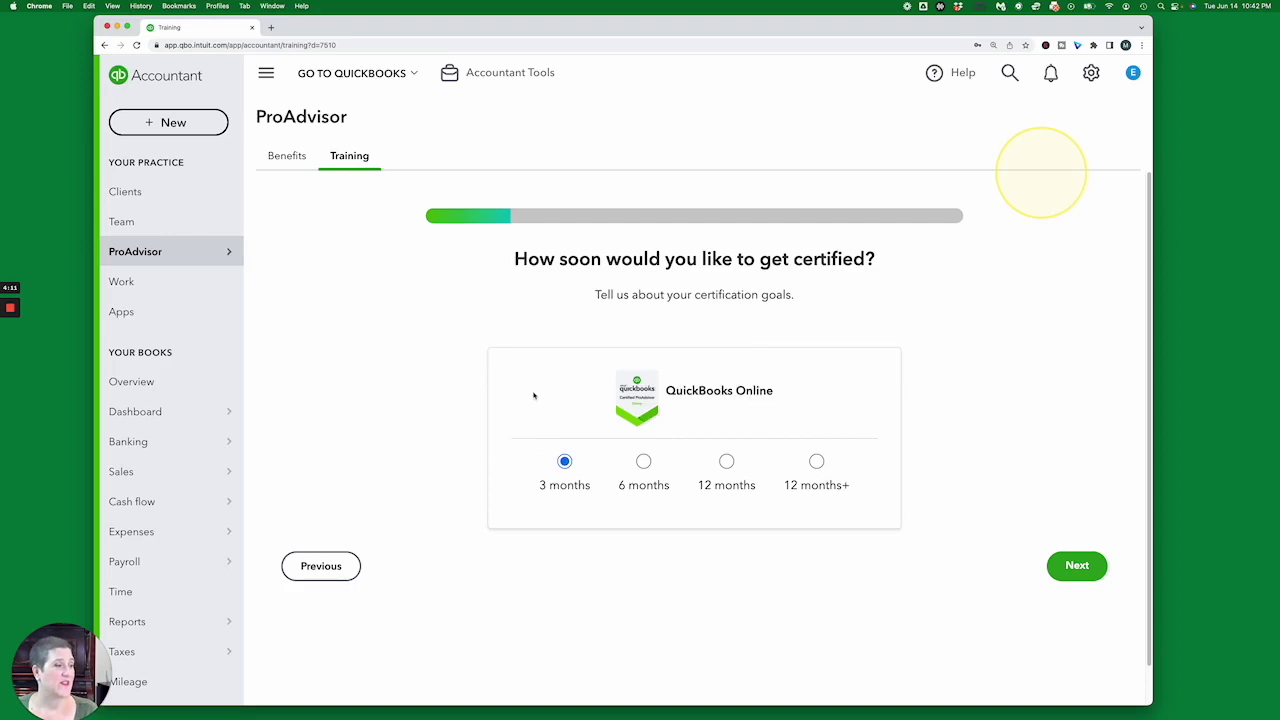
mouse_move(566, 466)
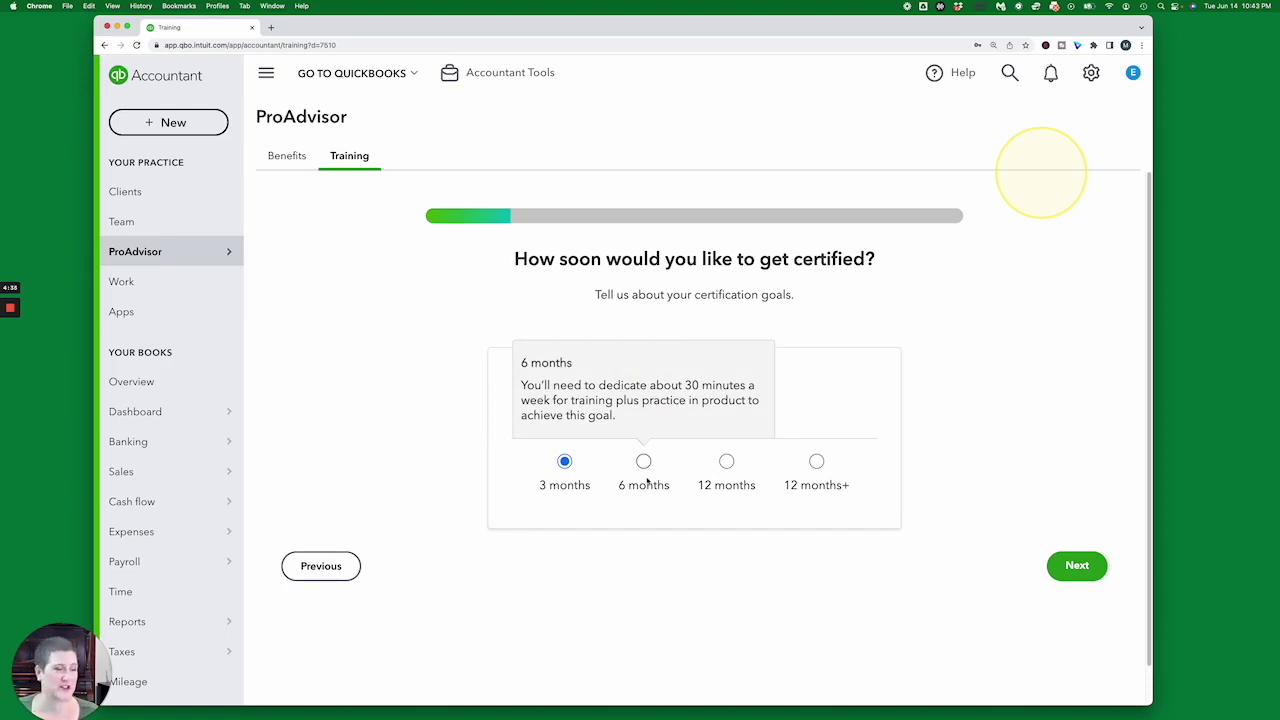
click(1076, 566)
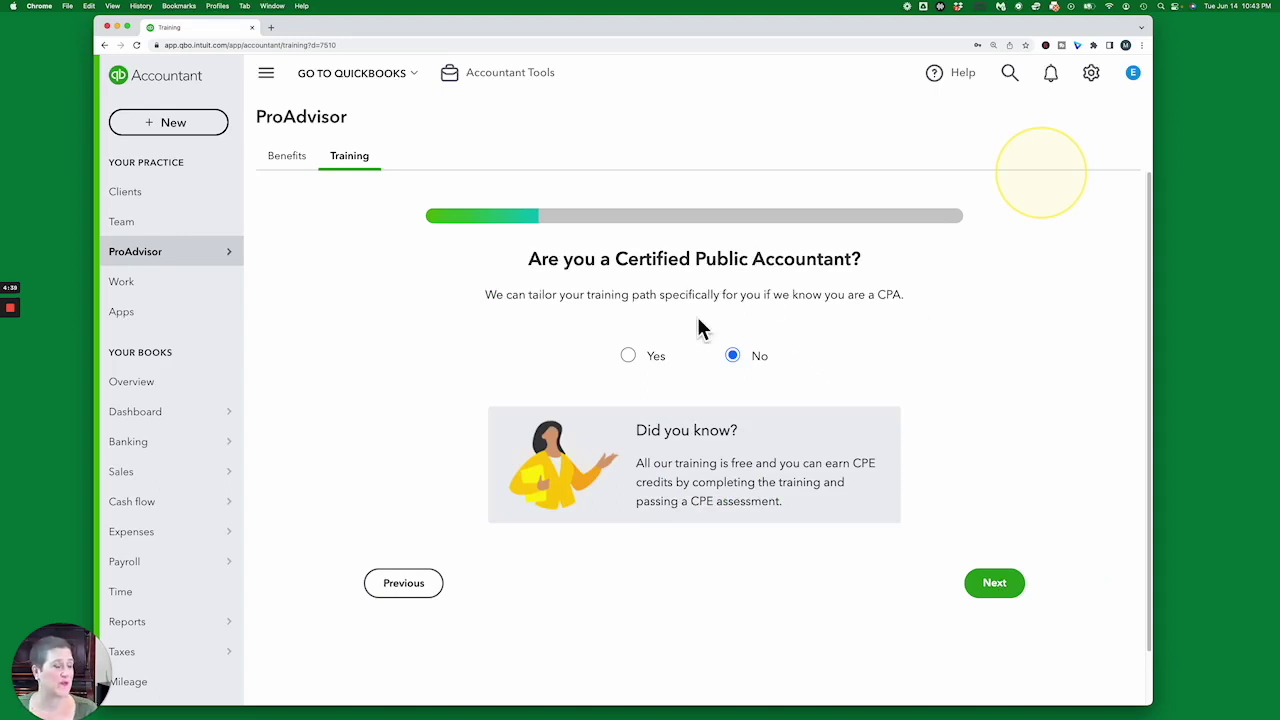
click(1000, 580)
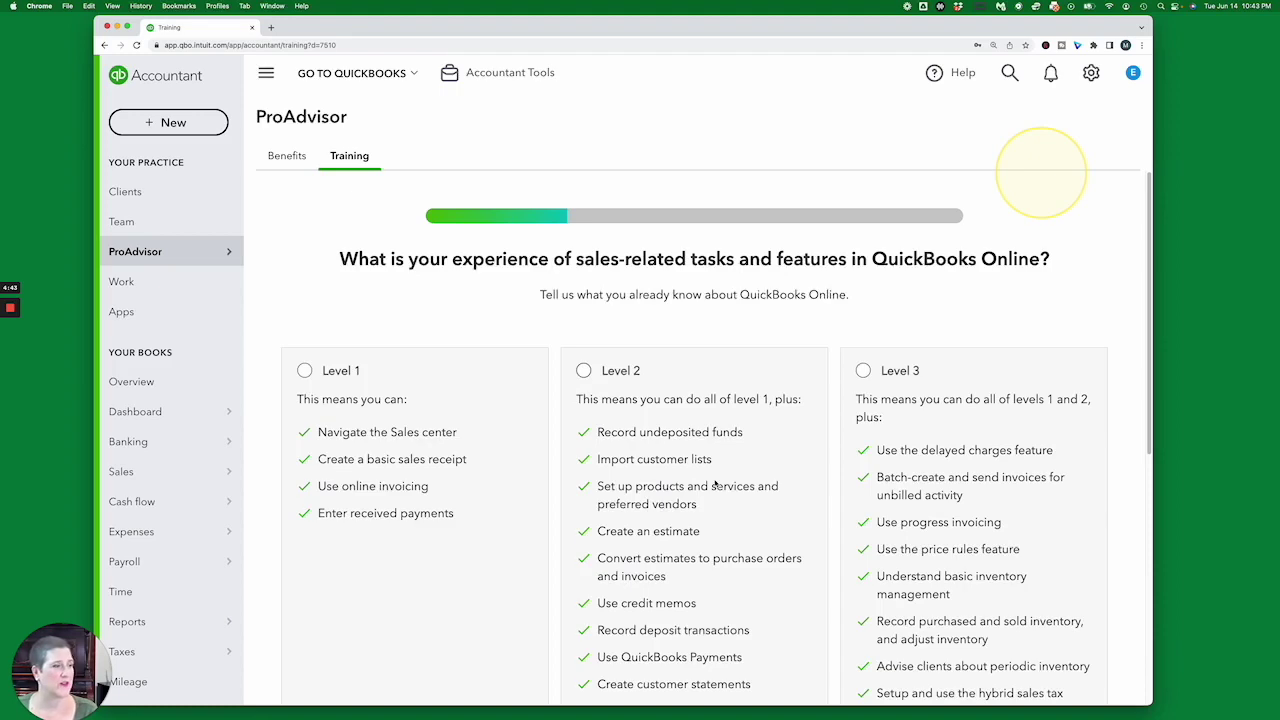
Step: Review the sales experience levels and answer that the sales features of QuickBooks Online haven't been used
scroll(715, 485, down, 3)
scroll(715, 485, up, 2)
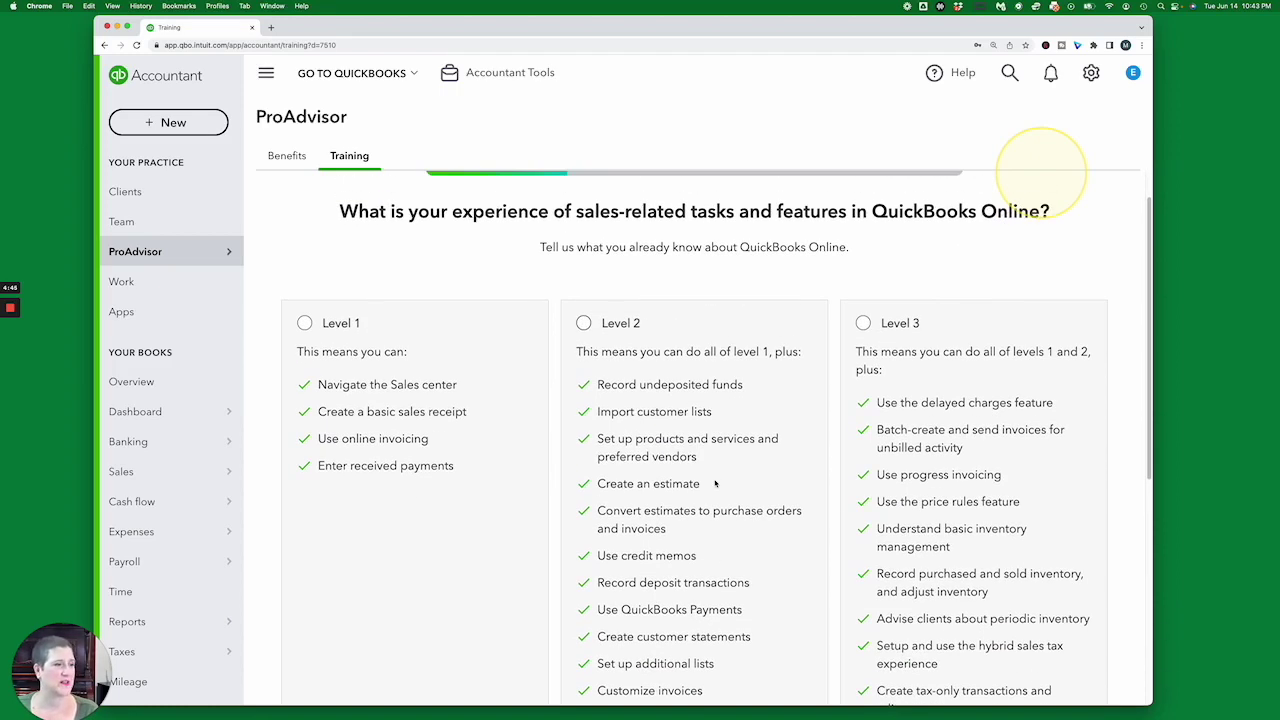
scroll(719, 404, down, 5)
click(542, 467)
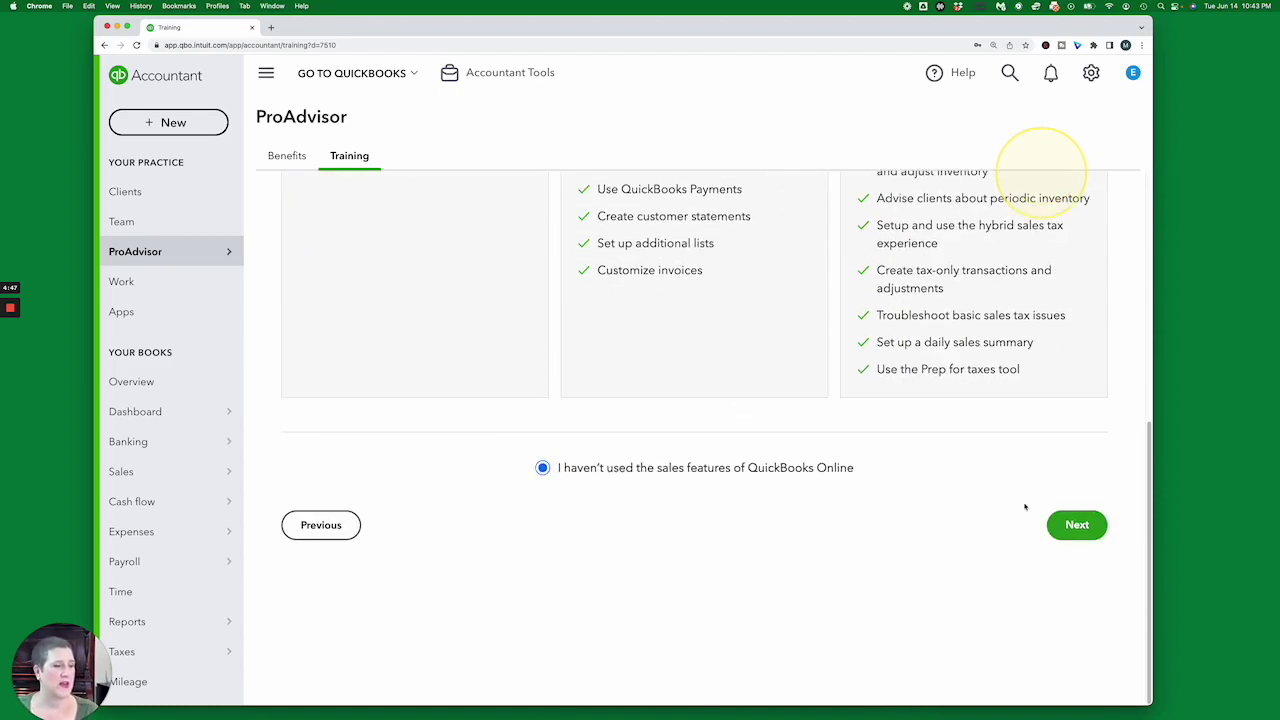
click(1077, 525)
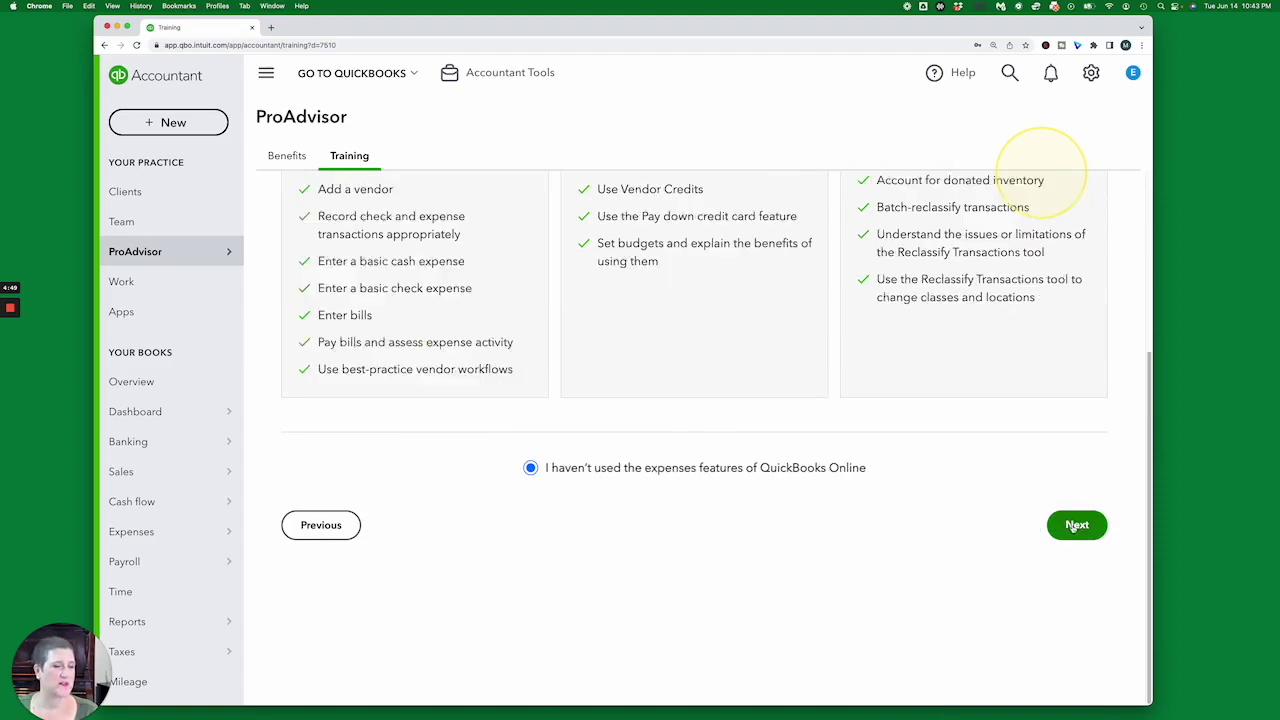
Step: Answer the expenses, banking and reporting experience questions with the option that those QuickBooks Online features haven't been used
scroll(1083, 599, down, 5)
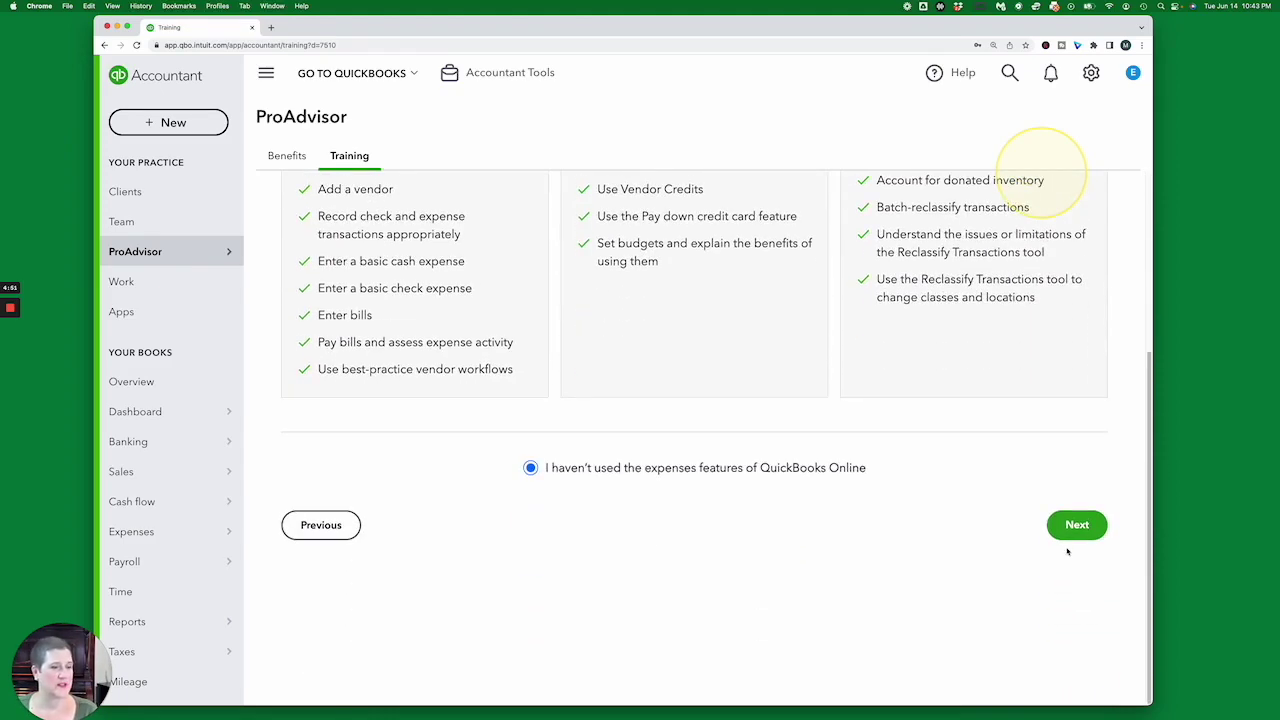
click(1075, 530)
scroll(1034, 565, down, 5)
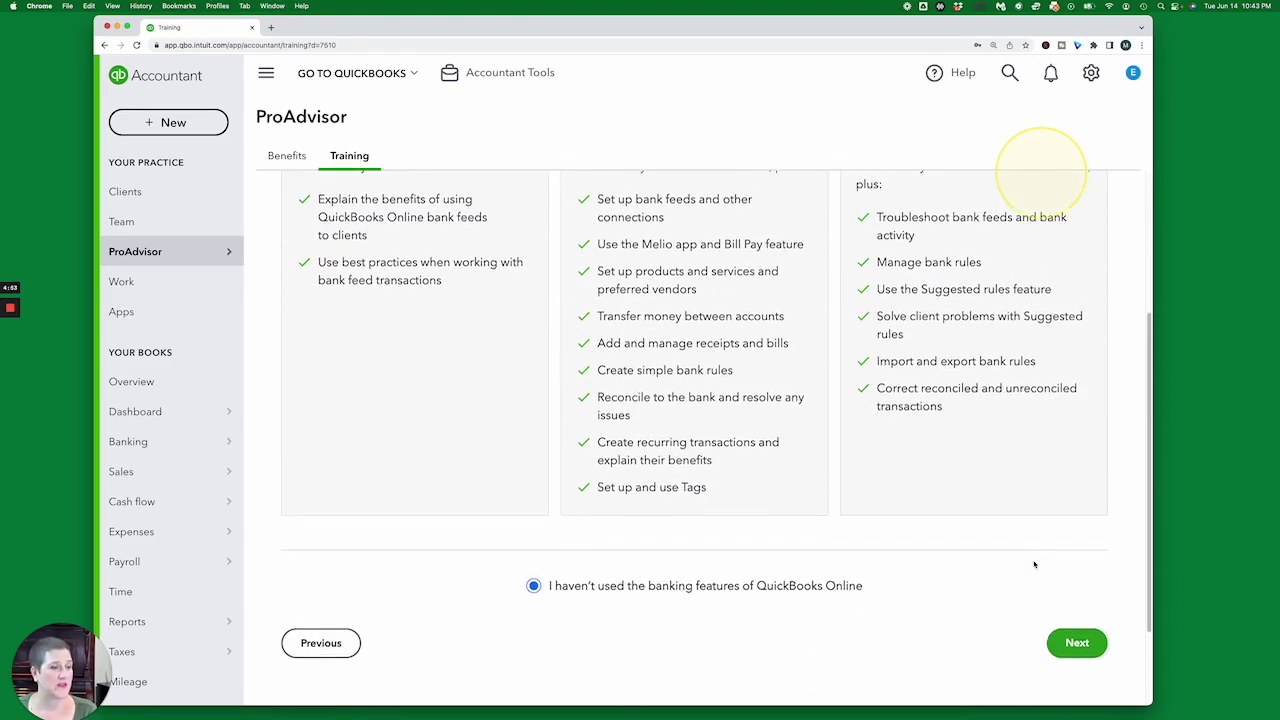
click(1077, 627)
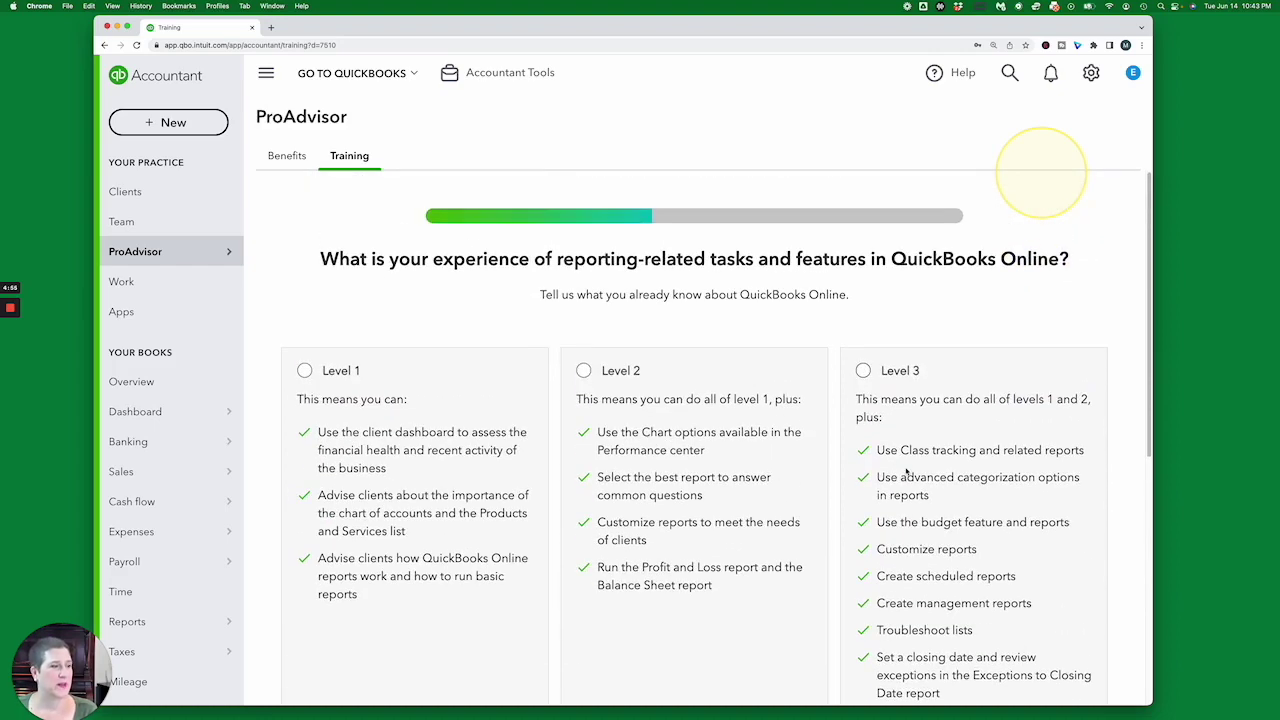
scroll(907, 472, down, 5)
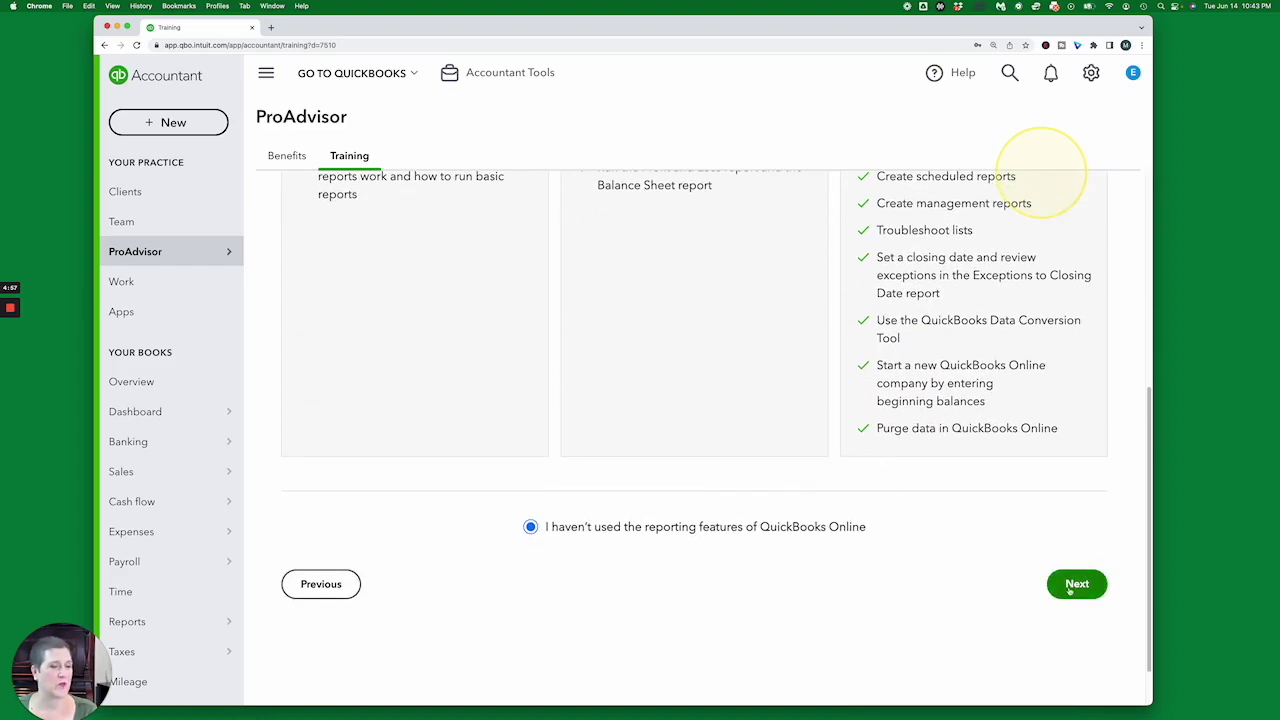
click(1070, 590)
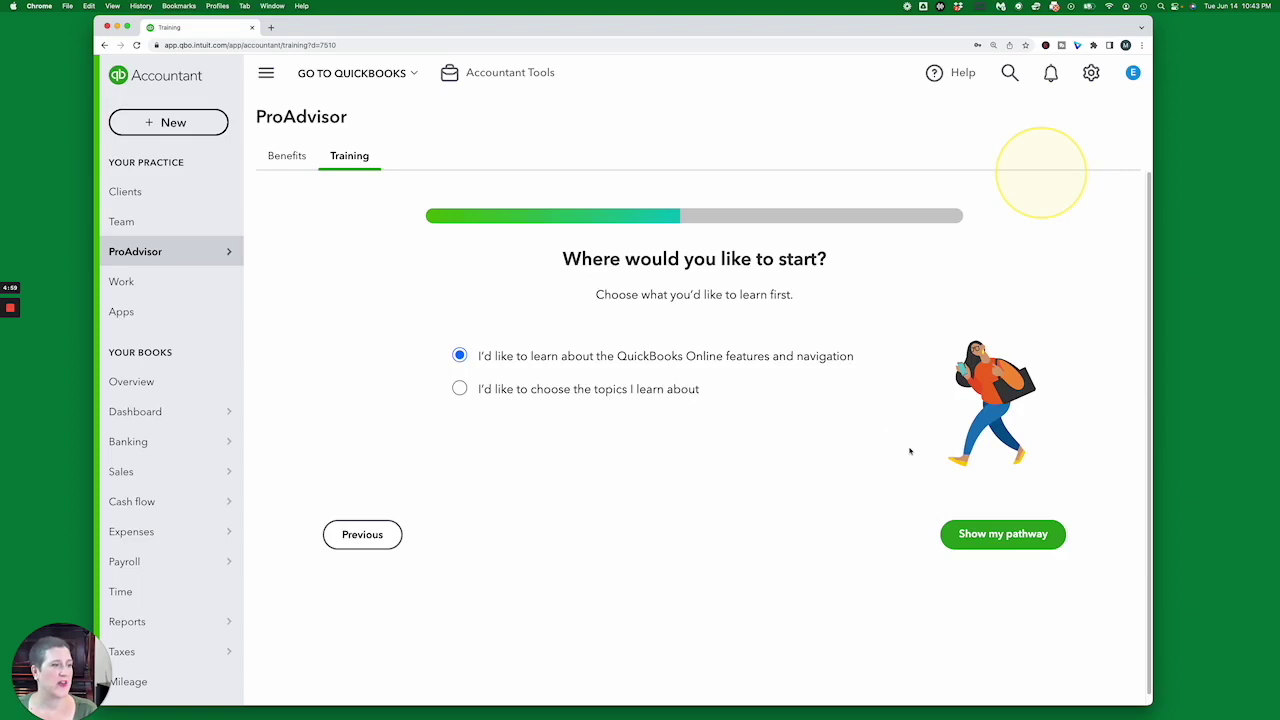
Step: Generate the pathway starting with QuickBooks Online features and navigation, and look over its Getting Started lessons
click(987, 536)
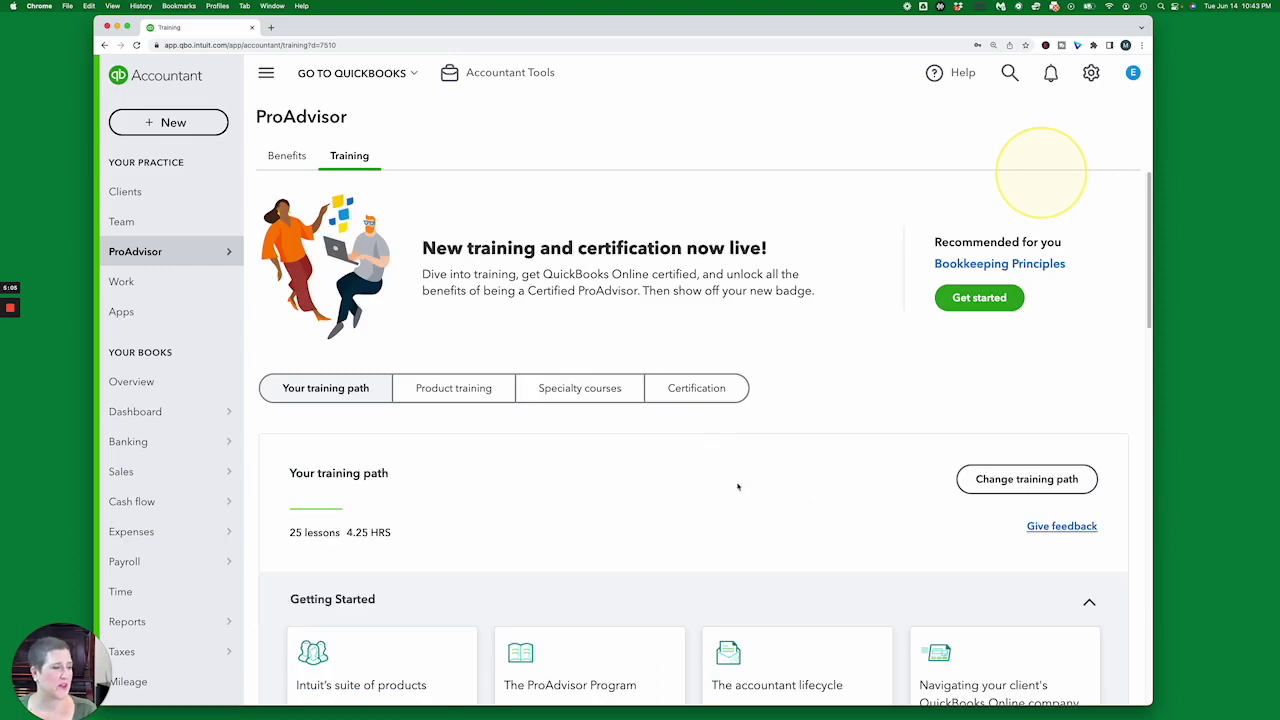
scroll(738, 487, down, 5)
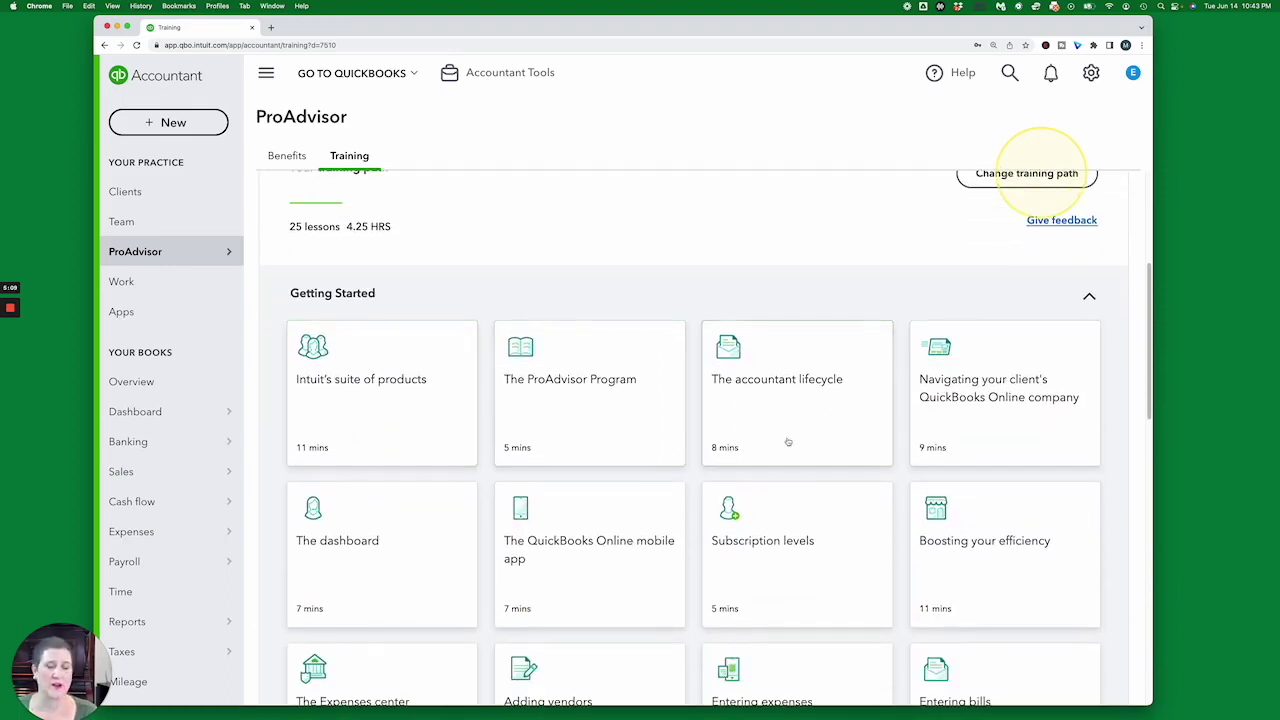
scroll(777, 392, up, 5)
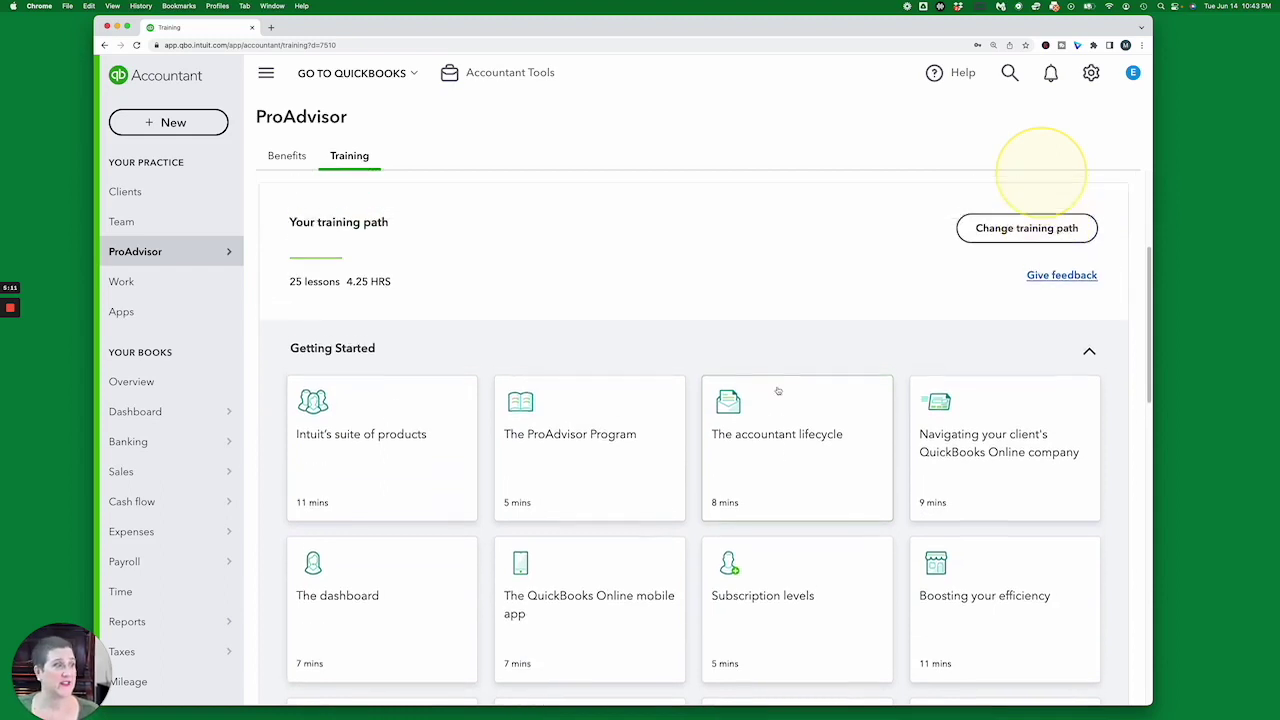